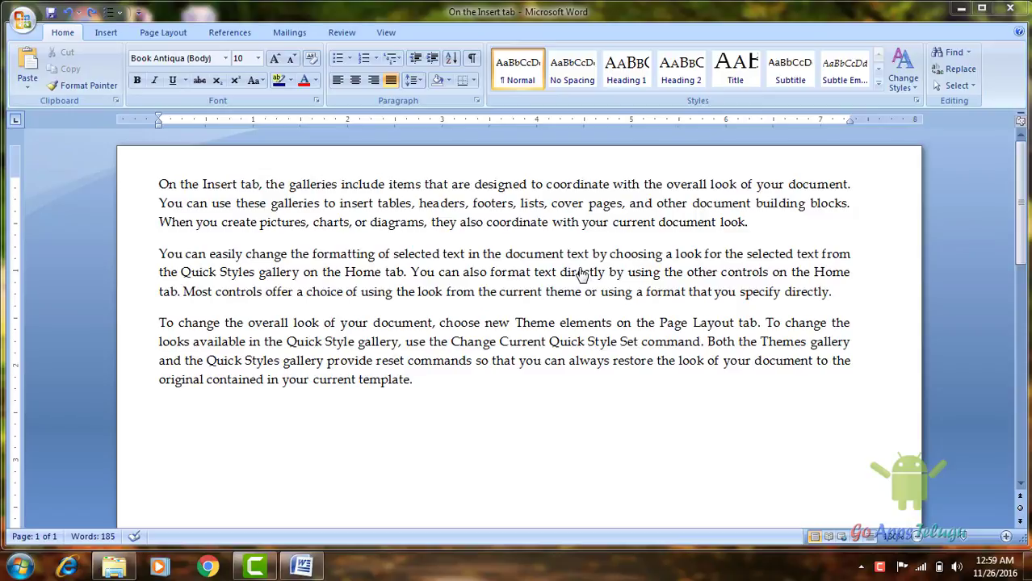
Auto-number the opening text with '1.' and split it at 'headers' and 'they' into items 1–3.
{"action": "double_click", "coordinate": [168, 185]}
{"action": "left_click", "coordinate": [160, 184]}
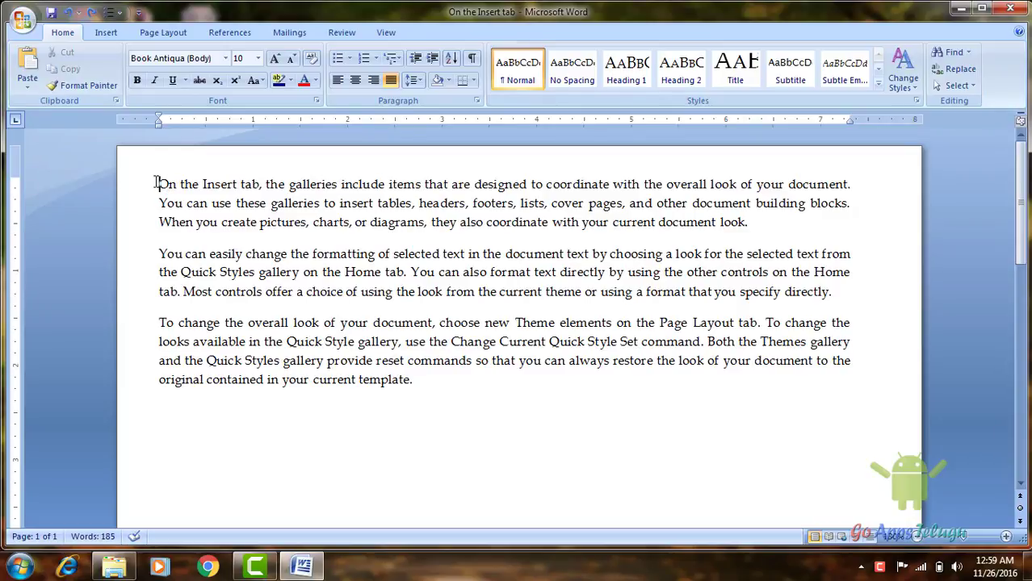
{"action": "type", "text": "1."}
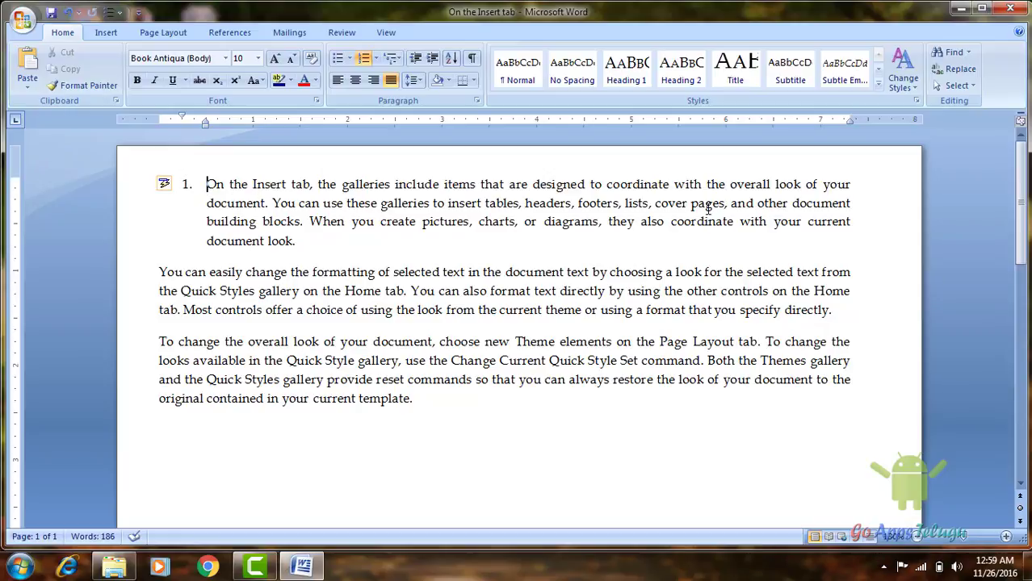
{"action": "left_click", "coordinate": [525, 204]}
{"action": "key", "text": "Return"}
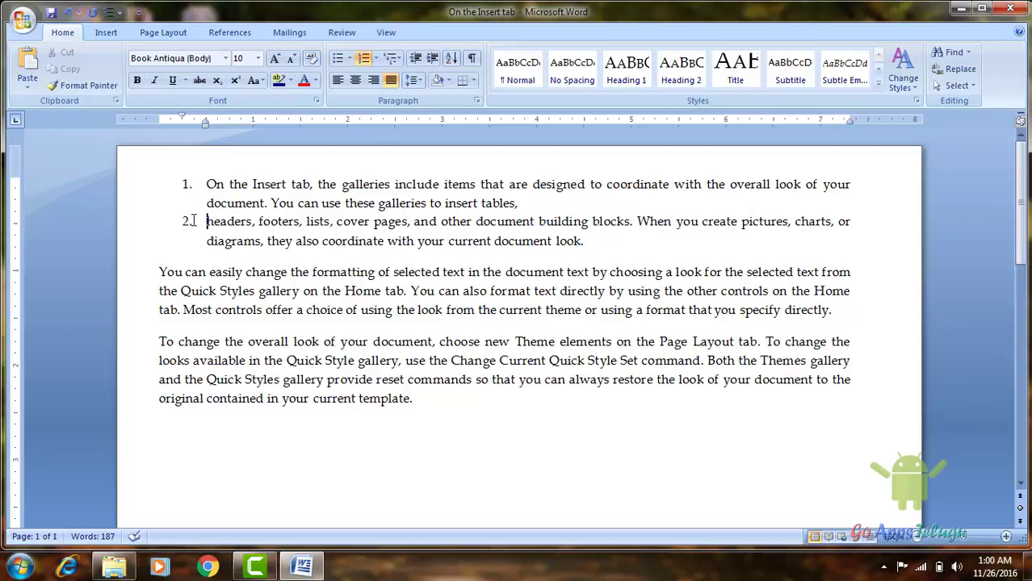
{"action": "left_click", "coordinate": [266, 241]}
{"action": "key", "text": "Return"}
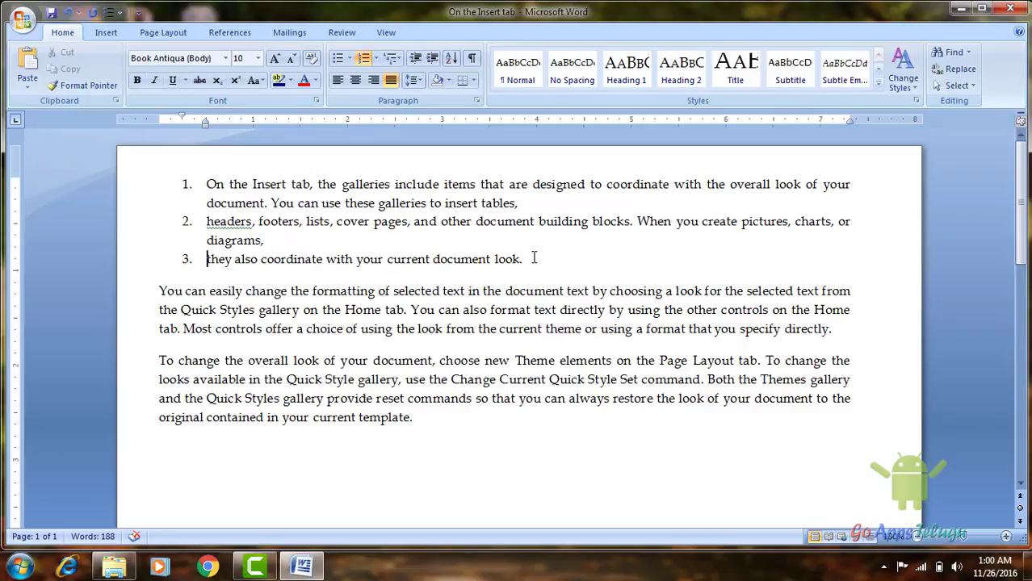
Add an empty numbered item 4 after item 3.
{"action": "left_click", "coordinate": [524, 259]}
{"action": "key", "text": "Return"}
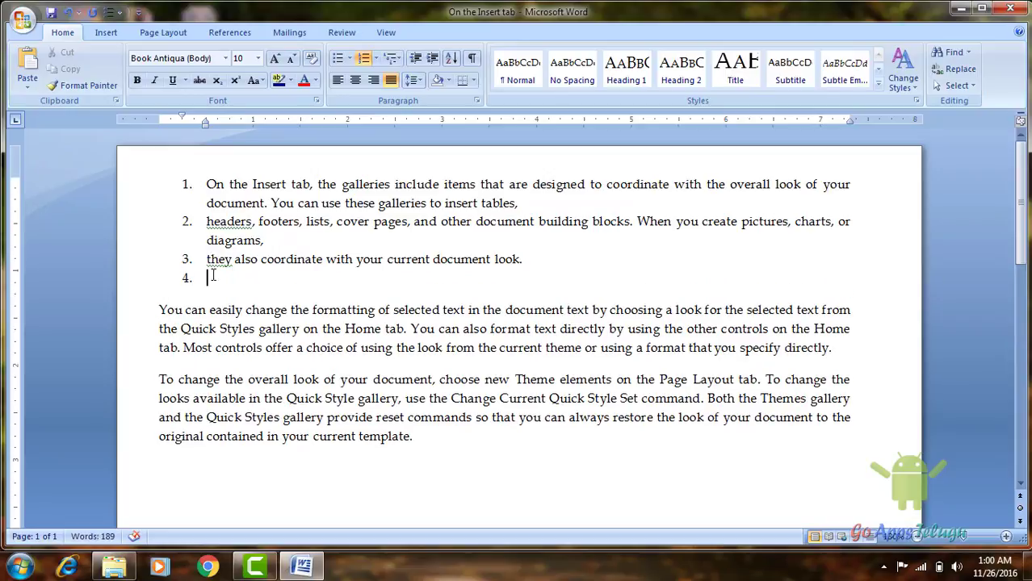
{"action": "key", "text": "Delete"}
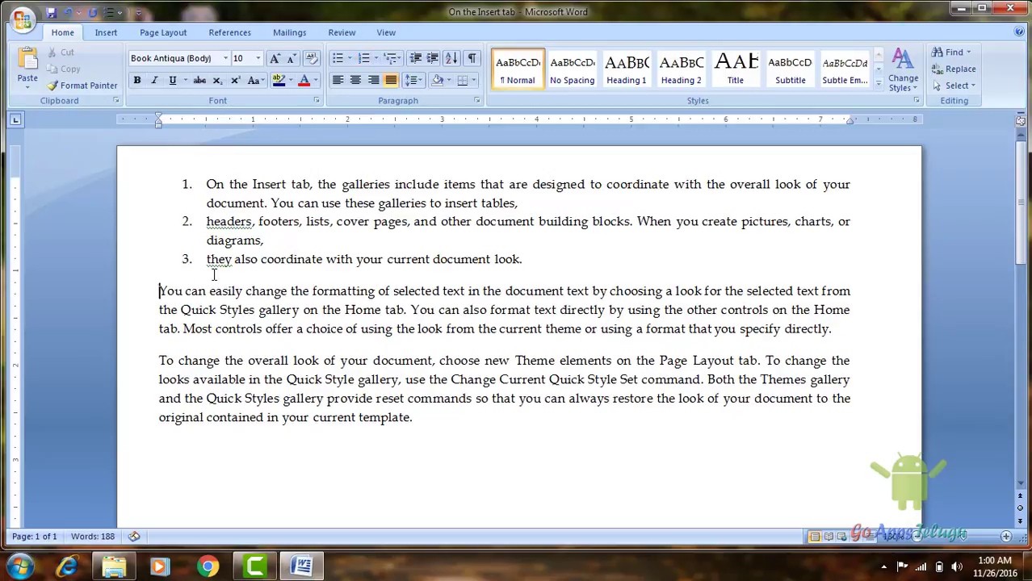
{"action": "key", "text": "ctrl+z"}
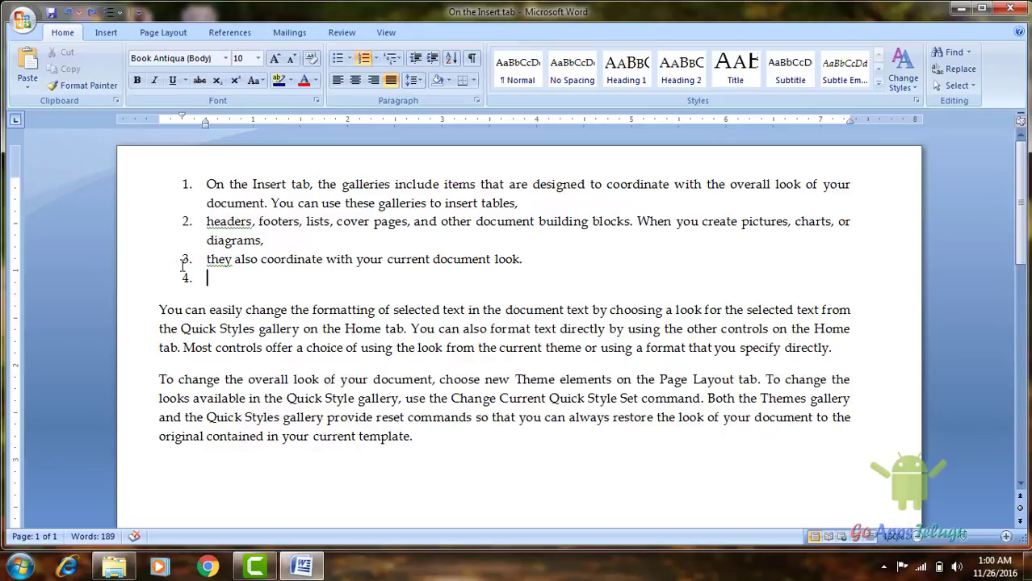
Apply Numbering to the second paragraph so it becomes item 5, then select its number.
{"action": "left_click", "coordinate": [161, 305]}
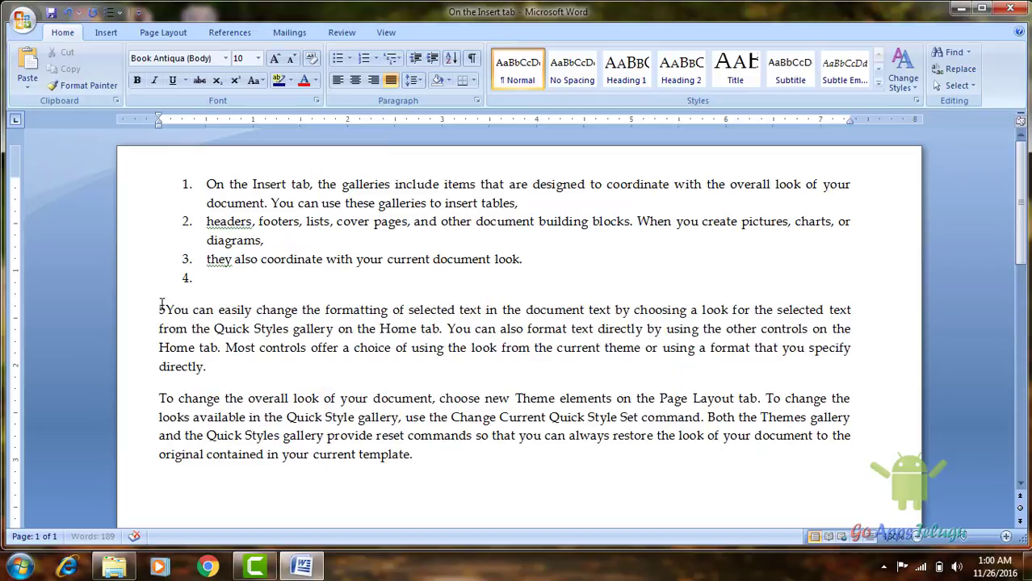
{"action": "left_click", "coordinate": [161, 303]}
{"action": "type", "text": "."}
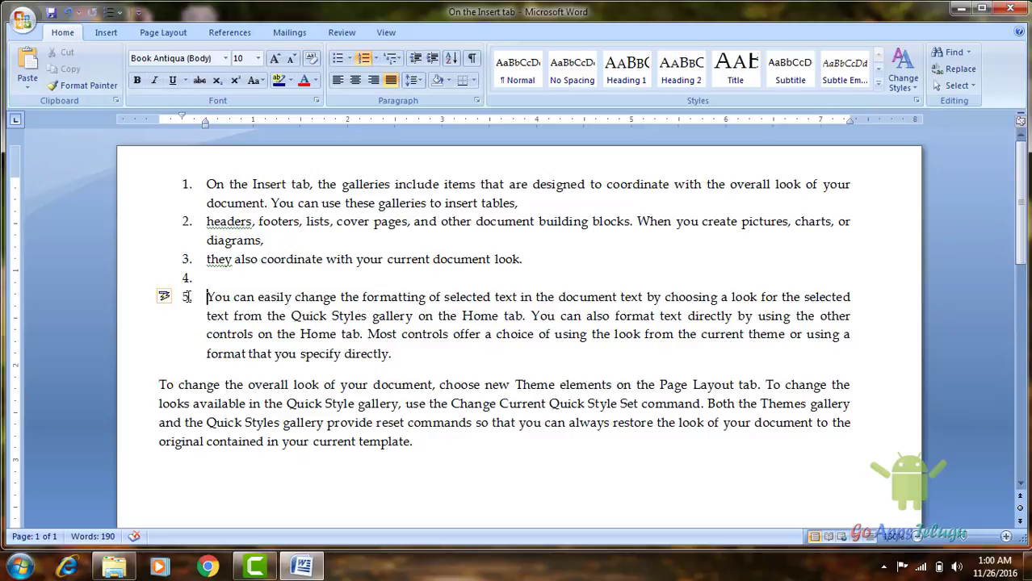
{"action": "left_click", "coordinate": [186, 297]}
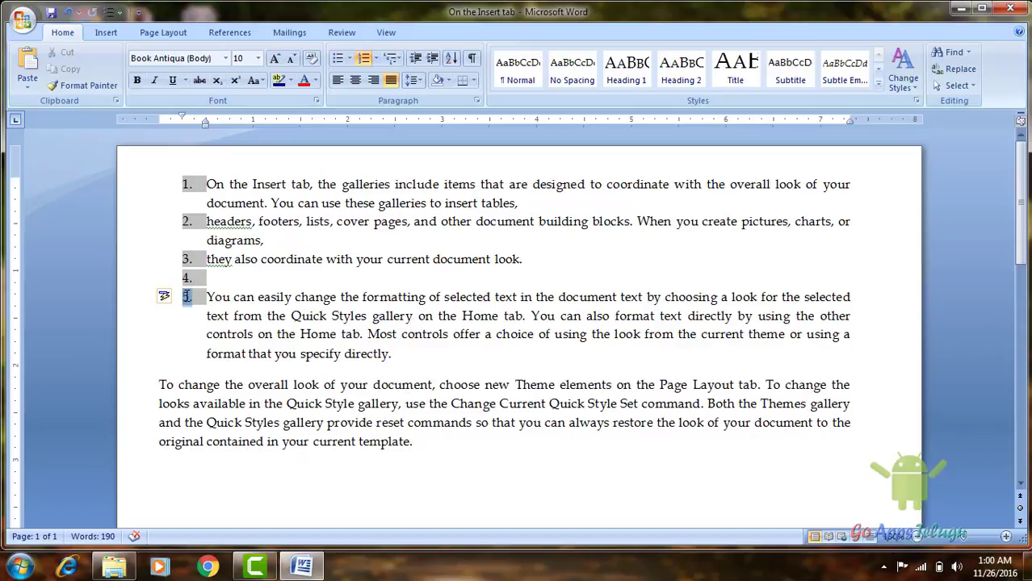
Use Set Numbering Value to change the second paragraph's number from 5 to 6.
{"action": "right_click", "coordinate": [187, 298]}
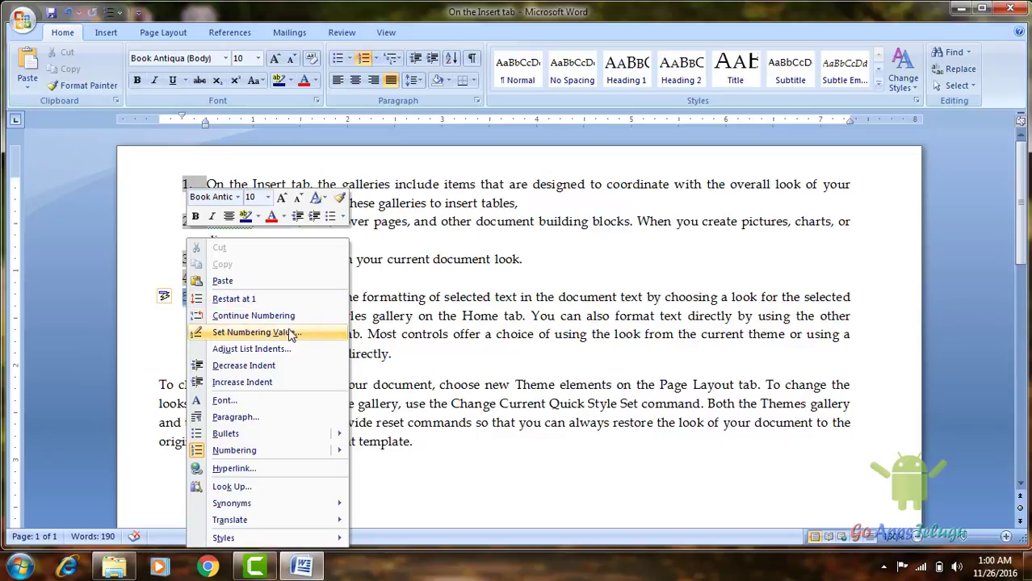
{"action": "left_click", "coordinate": [246, 334]}
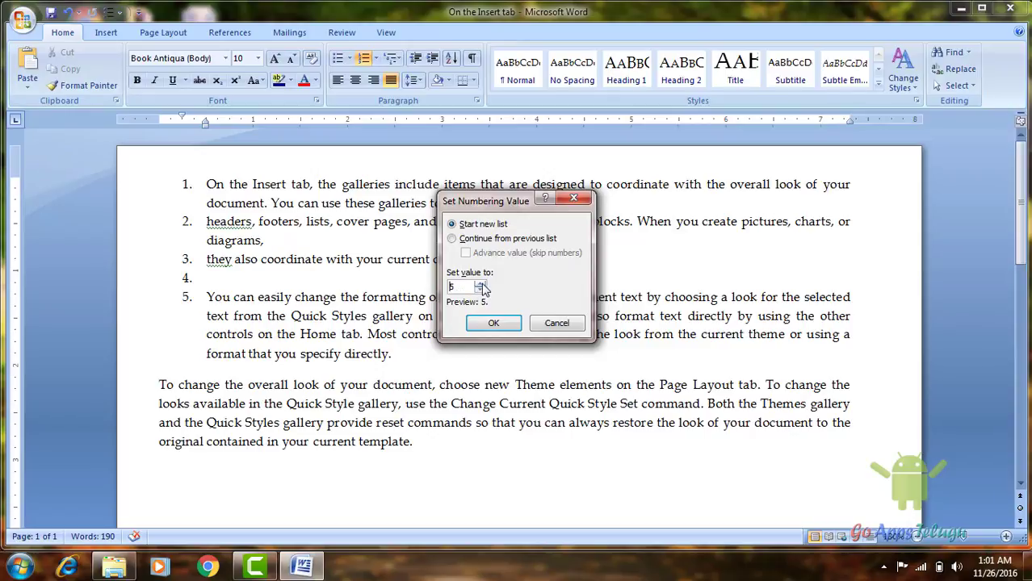
{"action": "left_click", "coordinate": [479, 284]}
{"action": "left_click", "coordinate": [487, 325]}
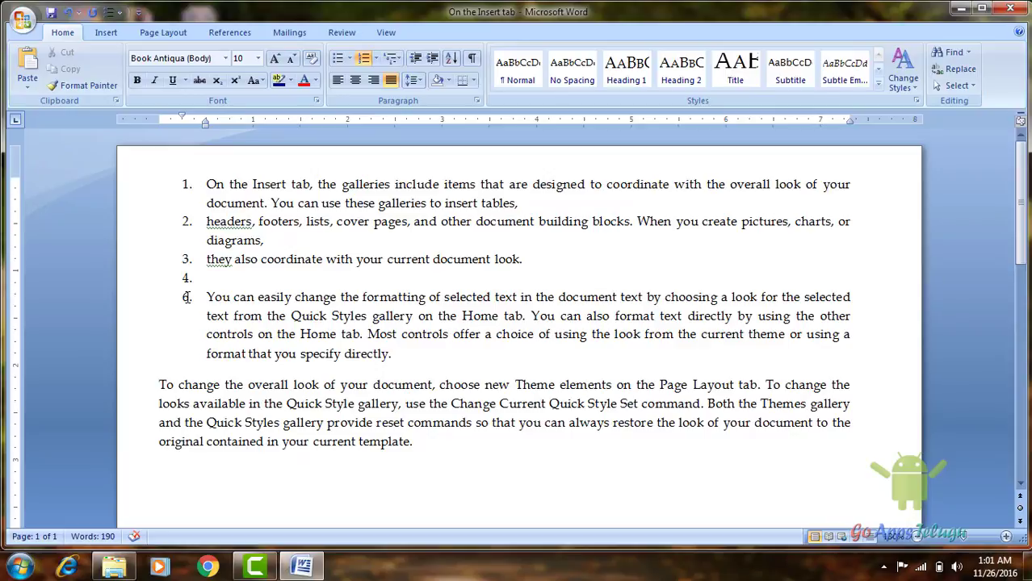
Apply Continue Numbering so the second paragraph's item 6 becomes 5.
{"action": "right_click", "coordinate": [186, 297]}
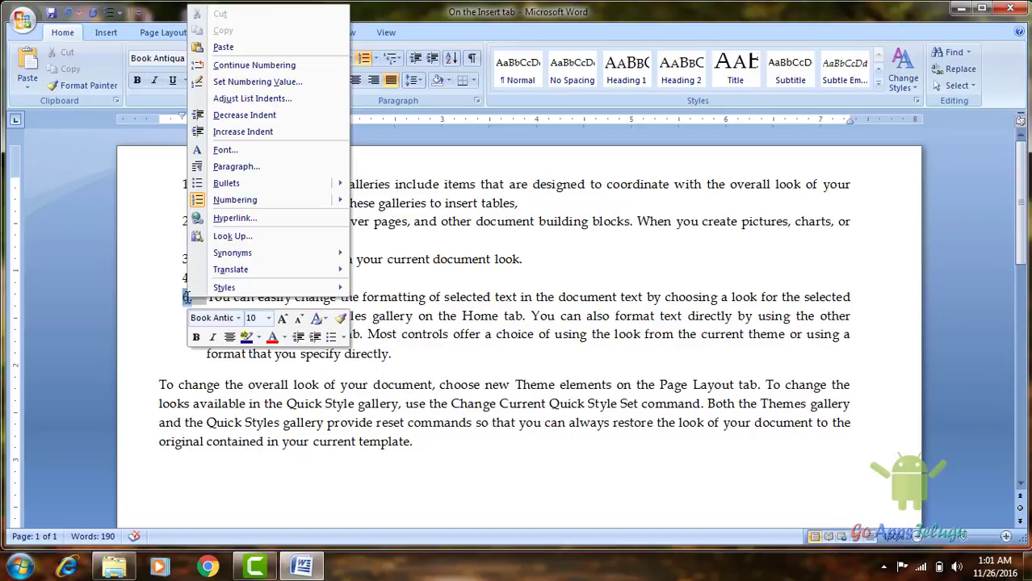
{"action": "left_click", "coordinate": [258, 68]}
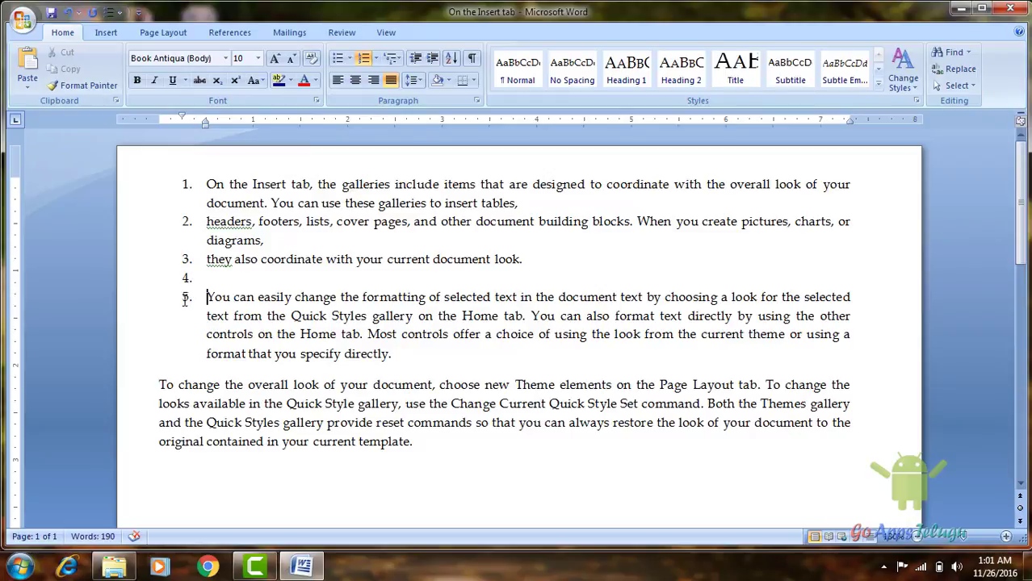
{"action": "right_click", "coordinate": [185, 300]}
{"action": "left_click", "coordinate": [408, 333]}
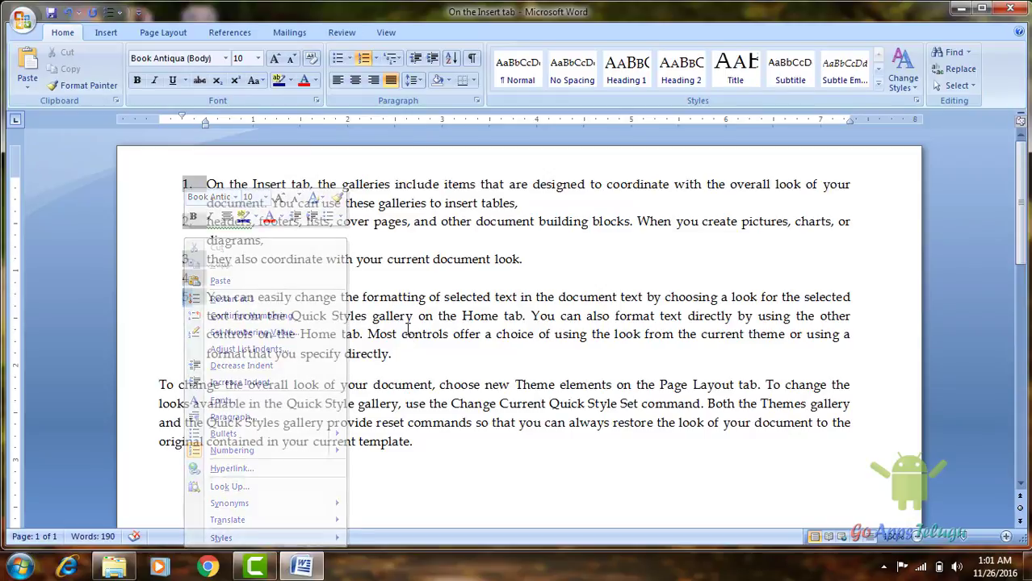
Split item 5 into new items 6–8 starting at 'choosing', 'a choice' and 'format'.
{"action": "left_click", "coordinate": [287, 354]}
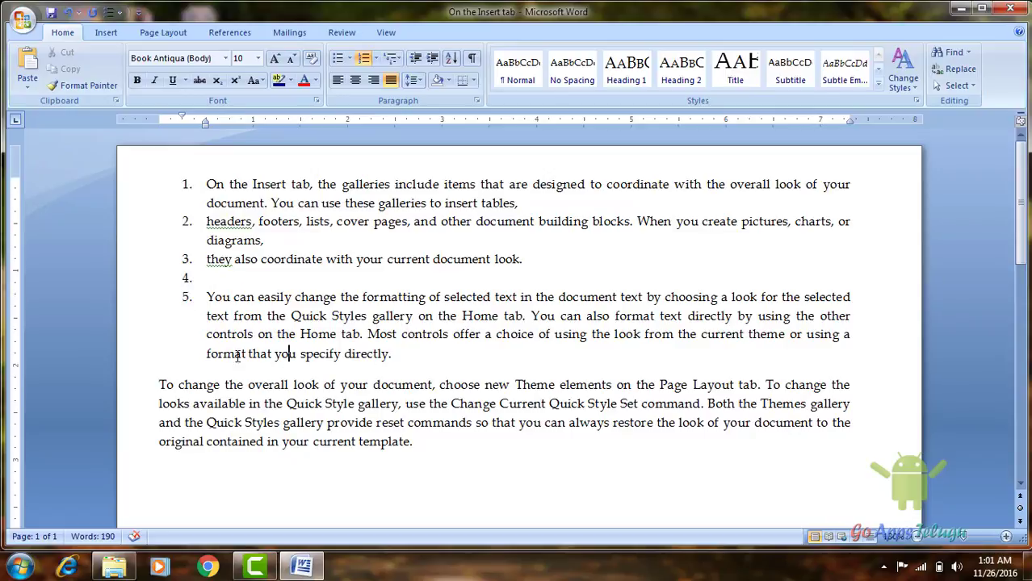
{"action": "left_click", "coordinate": [664, 297]}
{"action": "key", "text": "Return"}
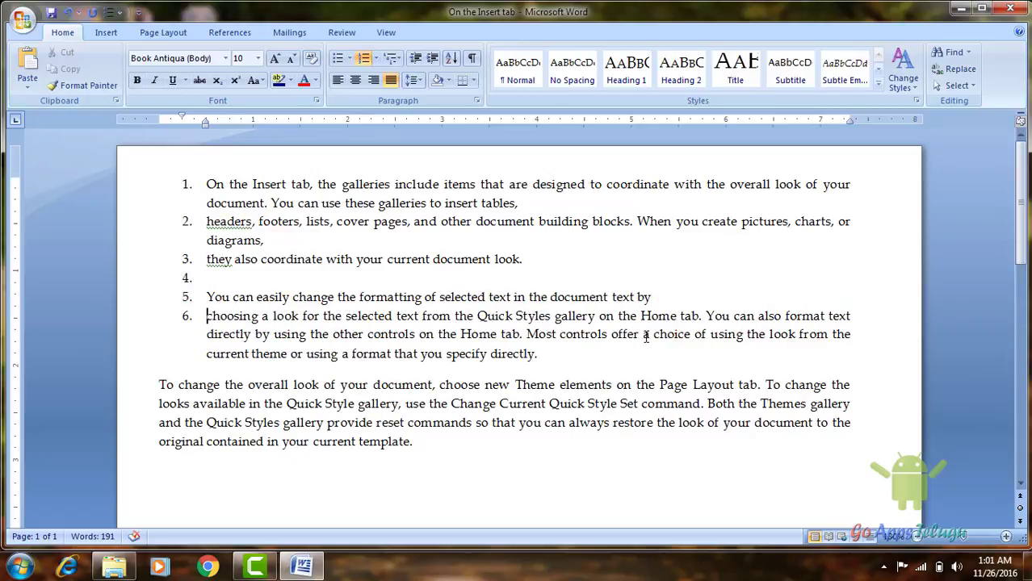
{"action": "left_click", "coordinate": [644, 335]}
{"action": "key", "text": "Return"}
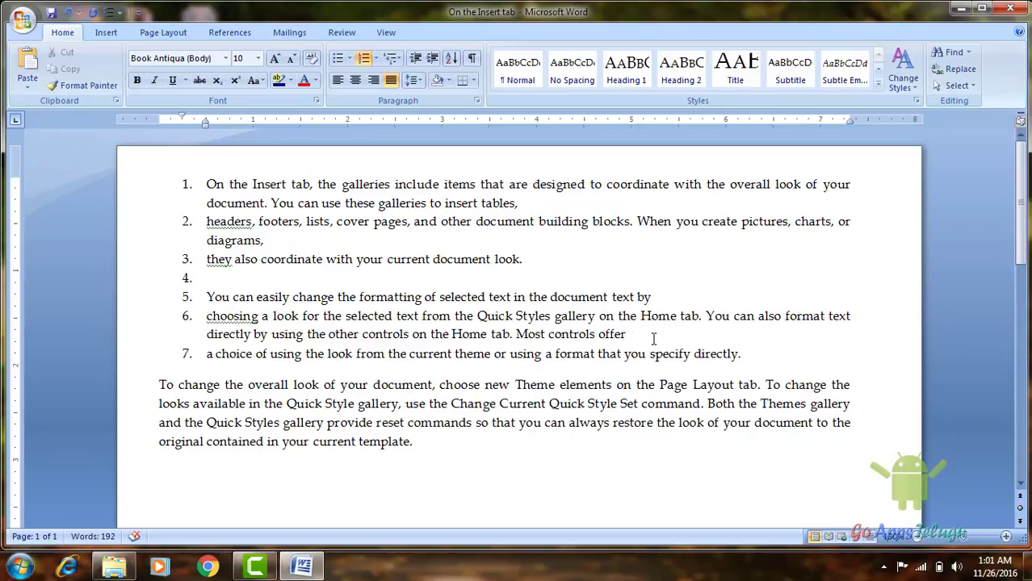
{"action": "left_click", "coordinate": [552, 354]}
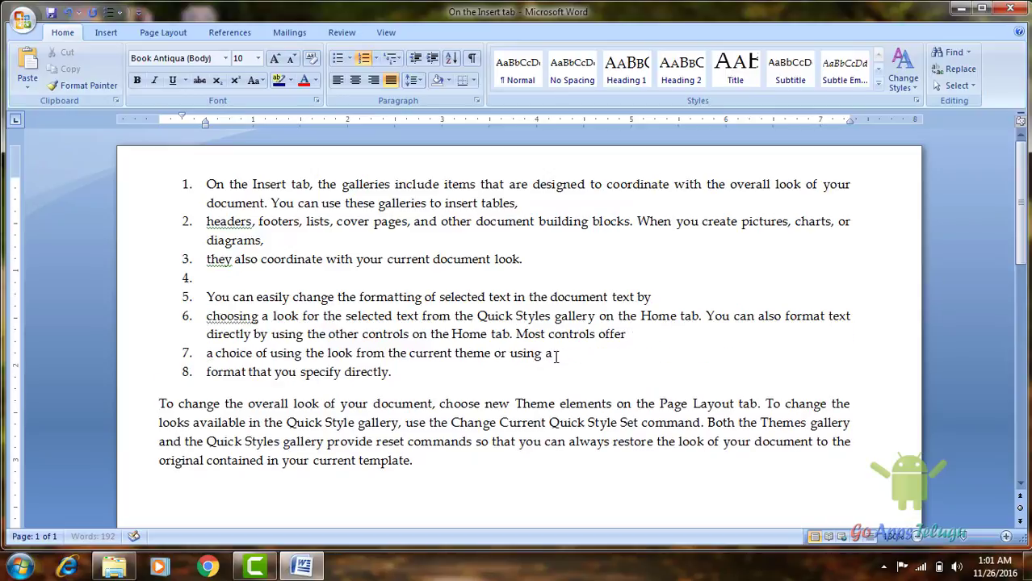
{"action": "key", "text": "Return"}
Restart numbering at 1 for the 'You can easily change' list, making its items 1–4.
{"action": "right_click", "coordinate": [186, 297]}
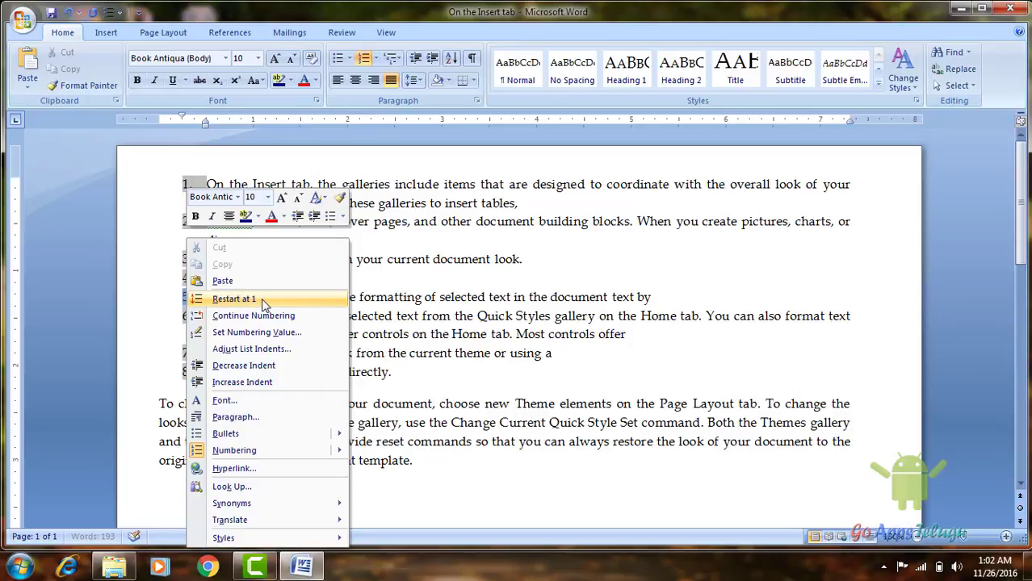
{"action": "left_click", "coordinate": [261, 298]}
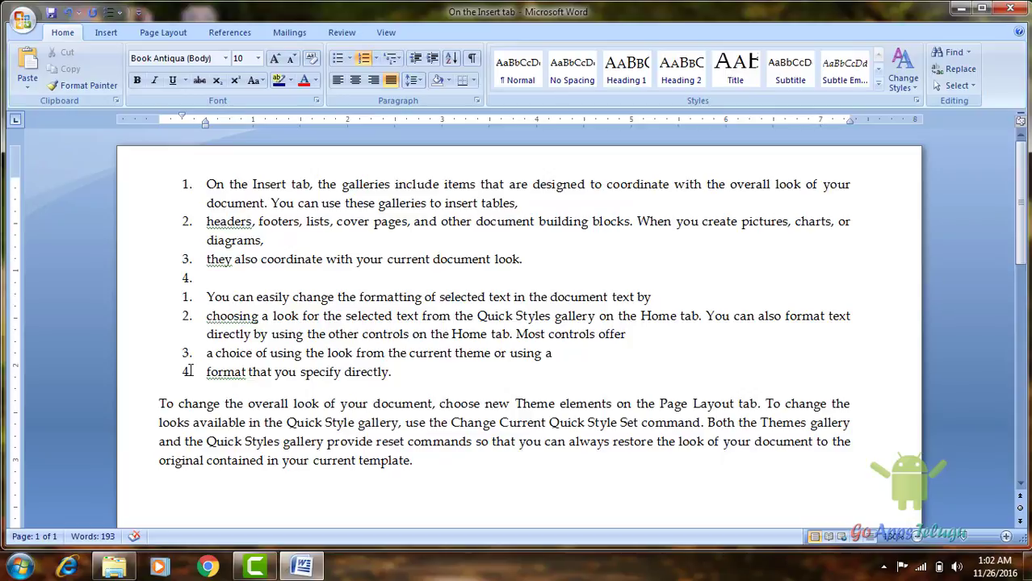
{"action": "left_click", "coordinate": [187, 298]}
Set the second list's starting number to 2 so its items read 2–5.
{"action": "right_click", "coordinate": [186, 298]}
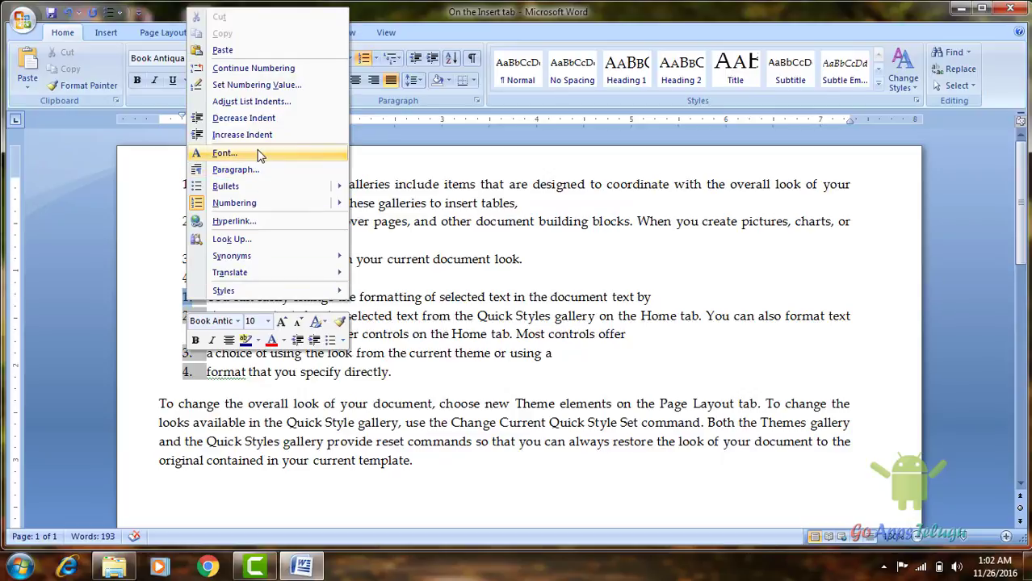
{"action": "left_click", "coordinate": [263, 85]}
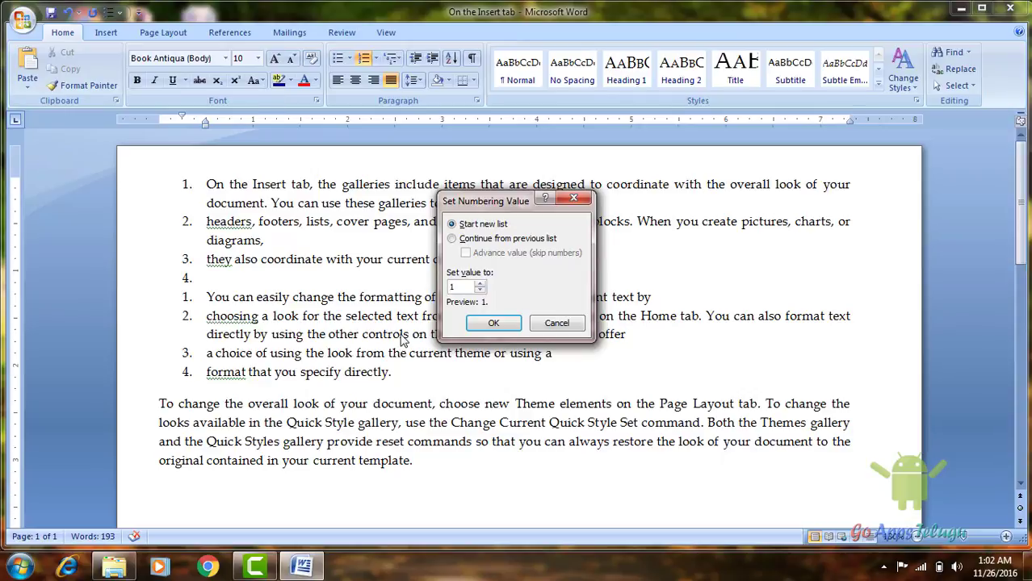
{"action": "left_click", "coordinate": [482, 287]}
{"action": "left_click", "coordinate": [488, 323]}
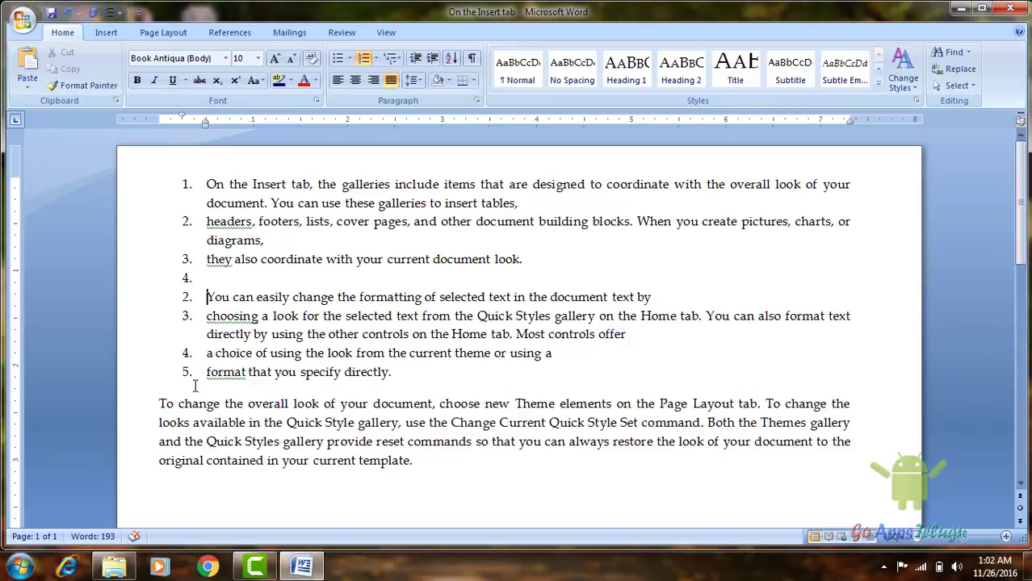
Add a new empty list item after item 5.
{"action": "left_click", "coordinate": [214, 479]}
{"action": "scroll", "coordinate": [202, 387], "scroll_direction": "down", "scroll_amount": 4}
{"action": "scroll", "coordinate": [191, 308], "scroll_direction": "up", "scroll_amount": 3}
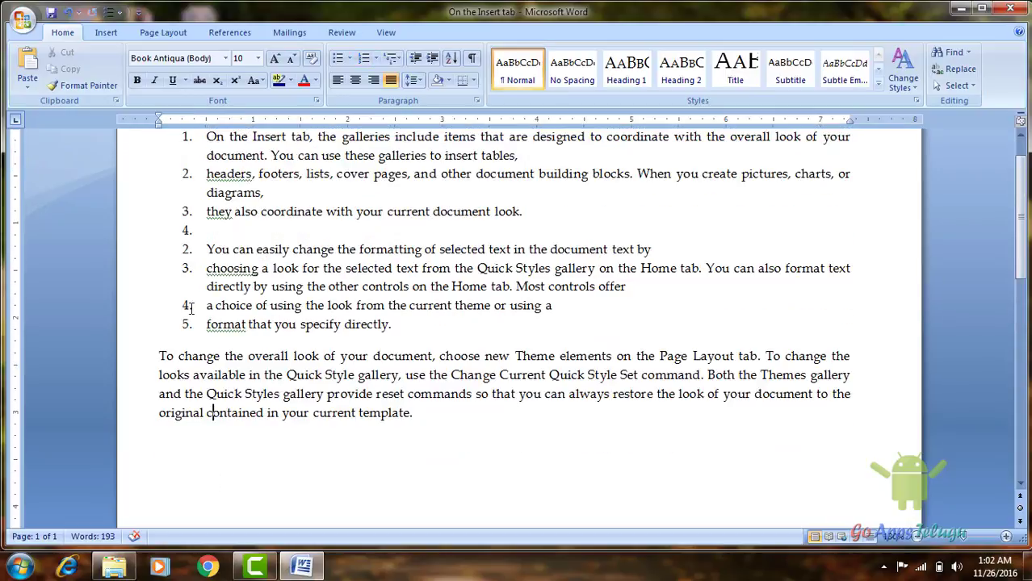
{"action": "left_click", "coordinate": [410, 324]}
{"action": "key", "text": "Return"}
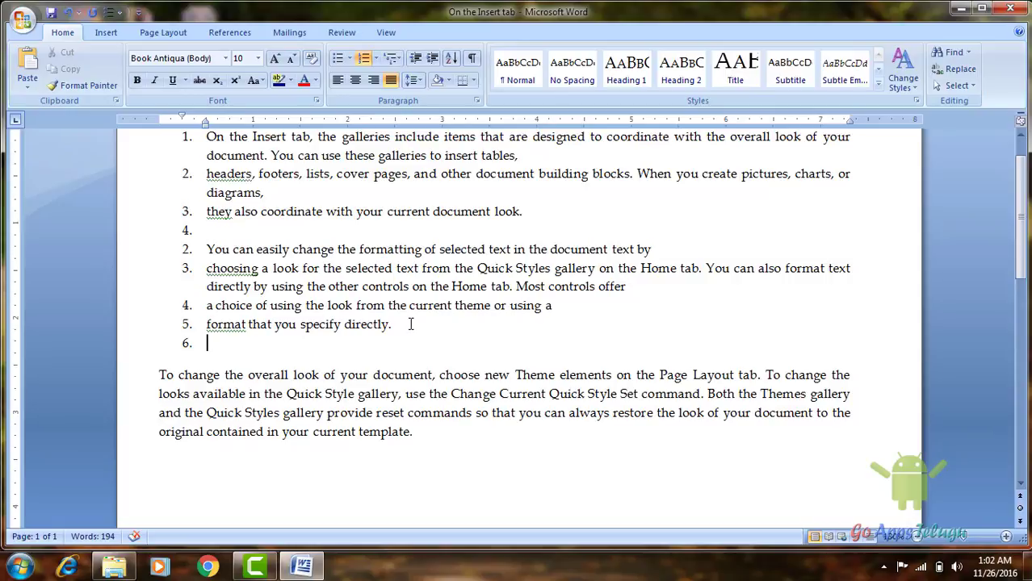
Demote the new item two levels to the lowercase roman-numeral 'i.' level.
{"action": "key", "text": "Tab"}
{"action": "key", "text": "Tab"}
{"action": "key", "text": "Tab"}
{"action": "key", "text": "Tab"}
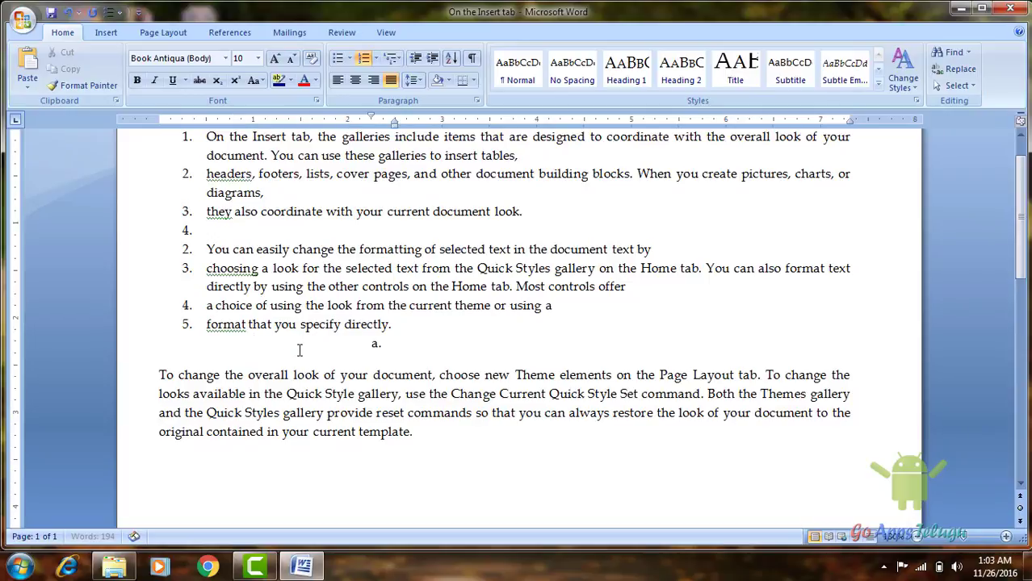
{"action": "key", "text": "Tab"}
{"action": "key", "text": "Tab"}
{"action": "key", "text": "Tab"}
{"action": "key", "text": "Tab"}
{"action": "left_click", "coordinate": [106, 32]}
{"action": "left_click", "coordinate": [65, 32]}
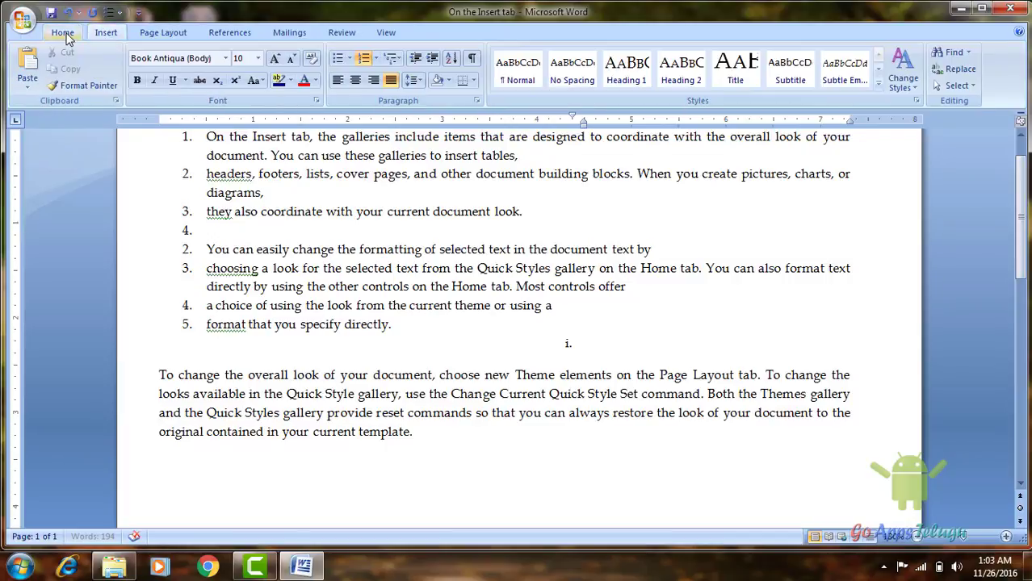
{"action": "left_click", "coordinate": [375, 58]}
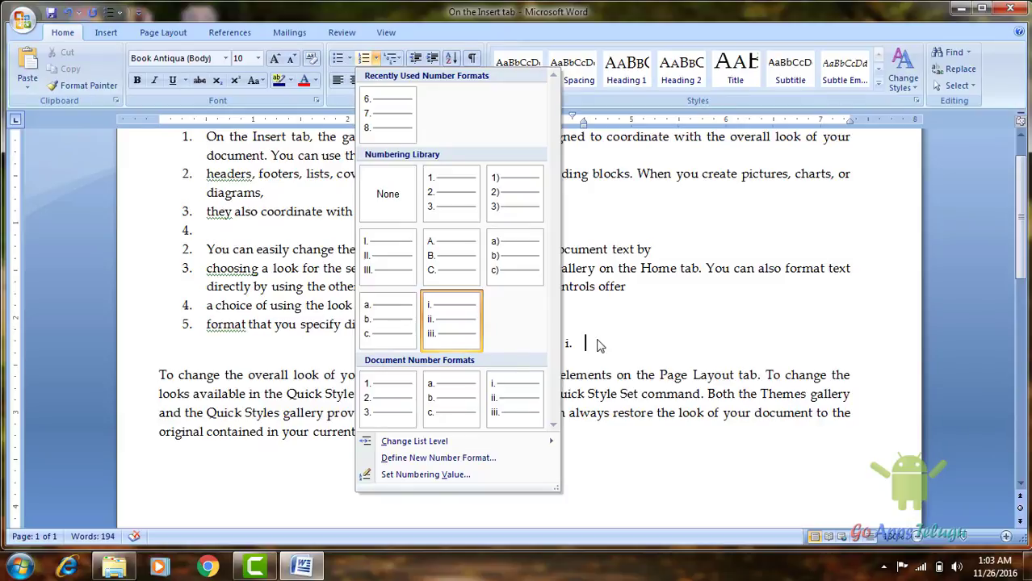
Switch the indented item's numbering to the '1. 2. 3.' format from the Numbering Library.
{"action": "left_click", "coordinate": [286, 373]}
{"action": "left_click", "coordinate": [376, 59]}
{"action": "left_click", "coordinate": [453, 198]}
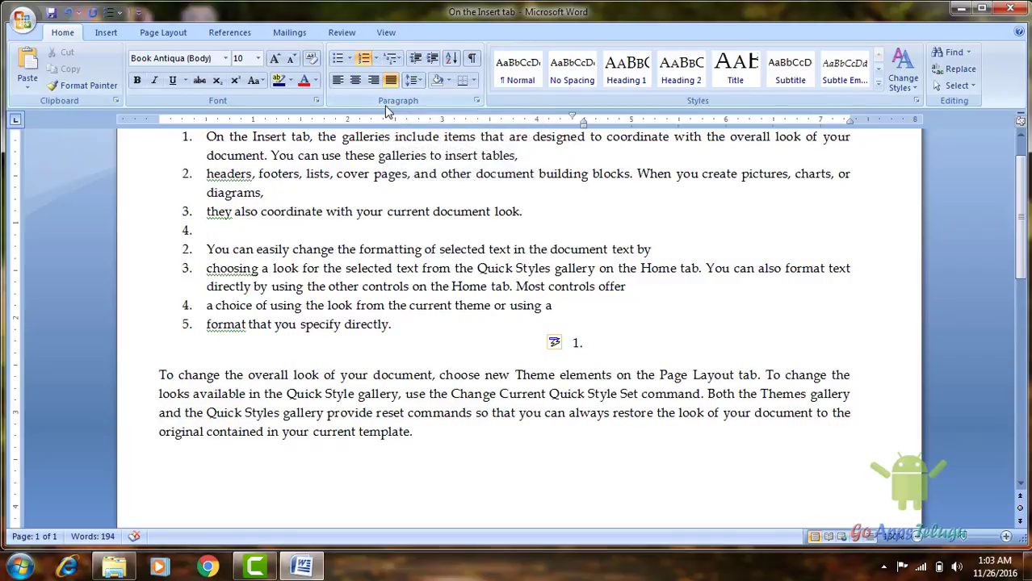
{"action": "scroll", "coordinate": [323, 242], "scroll_direction": "up", "scroll_amount": 1}
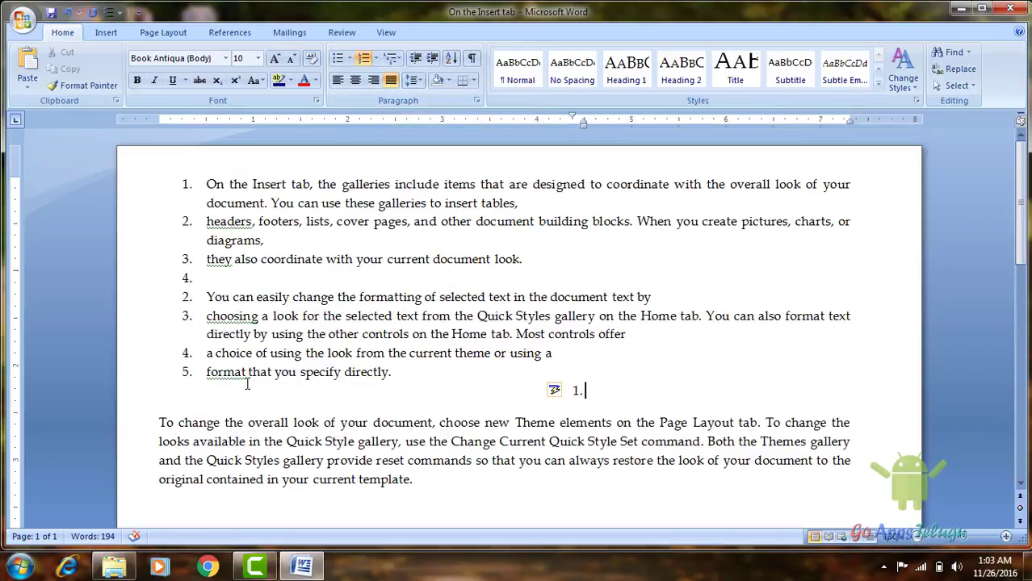